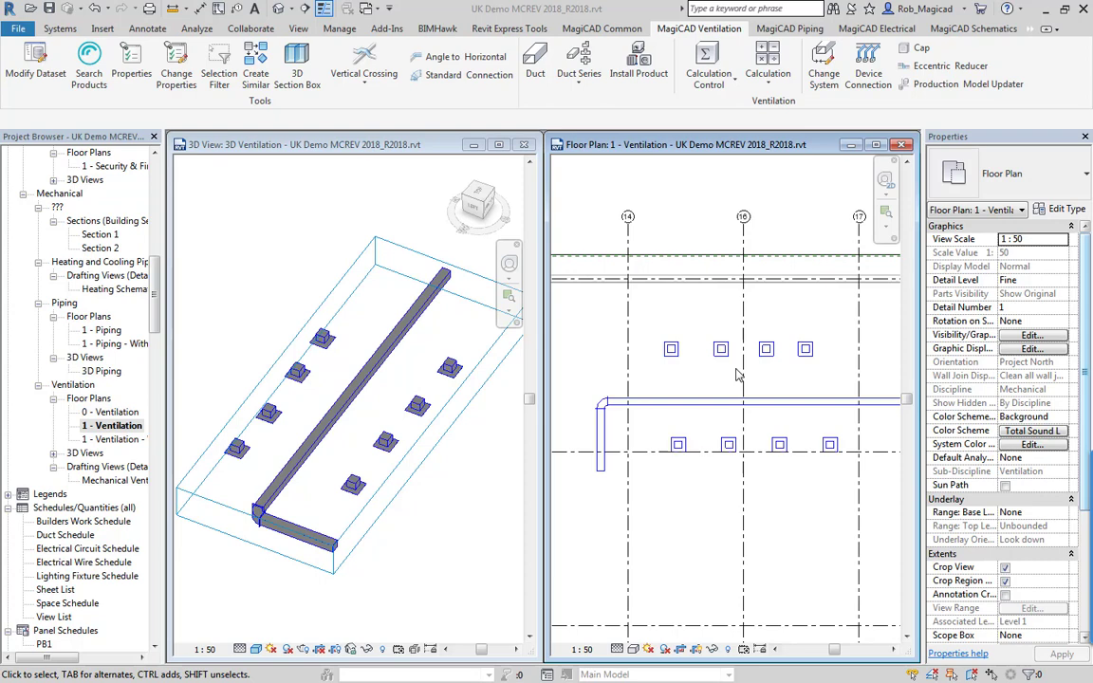
Examine the unconnected air terminals and the main rectangular duct in the 3D ventilation view, including their relative heights
left_click(243, 287)
middle_click_drag(240, 446, 409, 410, "shift")
scroll(372, 444, "up", 5)
middle_click_drag(371, 446, 251, 511, "shift")
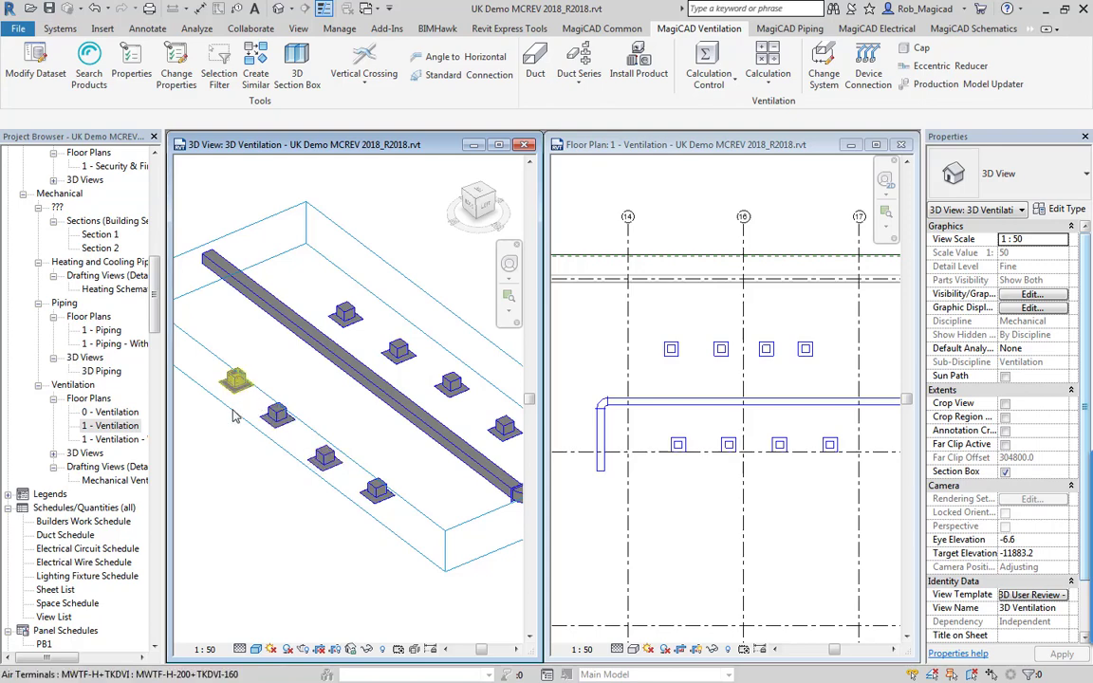
left_click(231, 406)
middle_click_drag(231, 406, 275, 461, "shift")
middle_click_drag(346, 480, 307, 379, "shift")
middle_click_drag(346, 418, 527, 446, "shift")
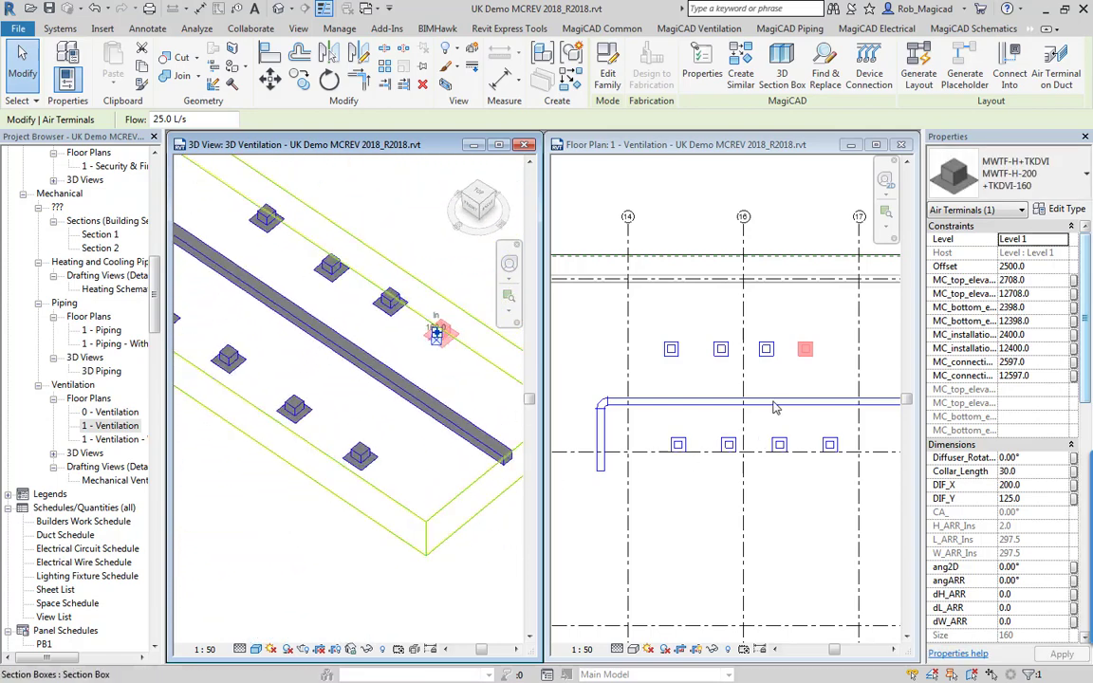
middle_click_drag(441, 332, 292, 339, "shift")
scroll(275, 365, "up", 3)
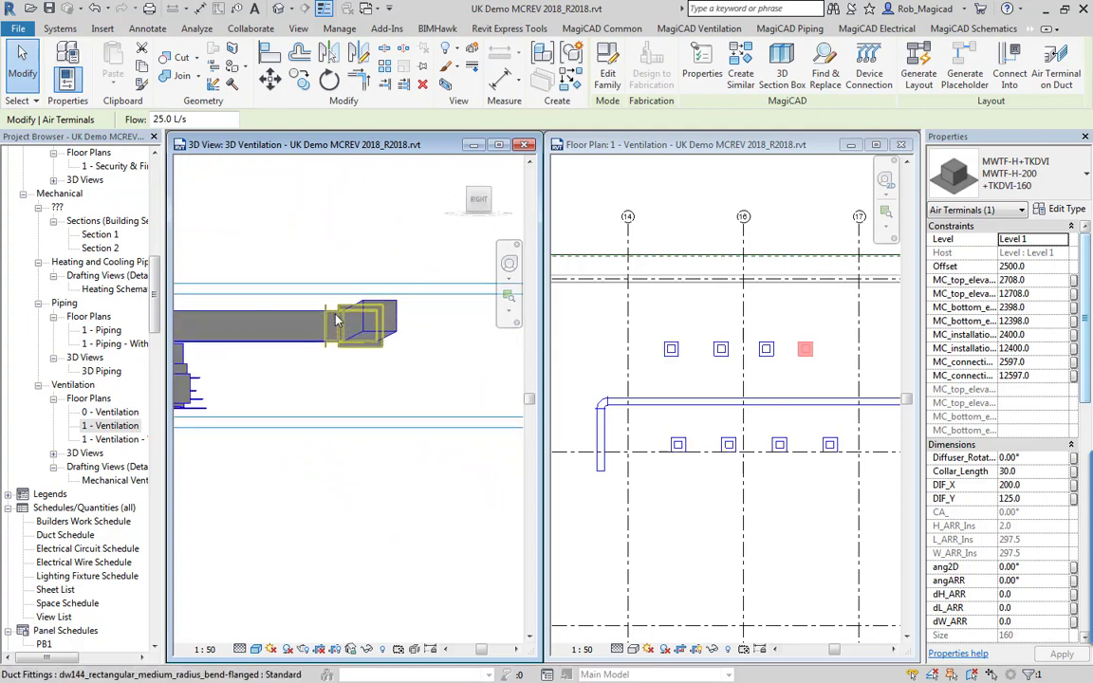
middle_click_drag(262, 381, 358, 428, "shift")
scroll(285, 421, "down", 3)
scroll(413, 498, "down", 2)
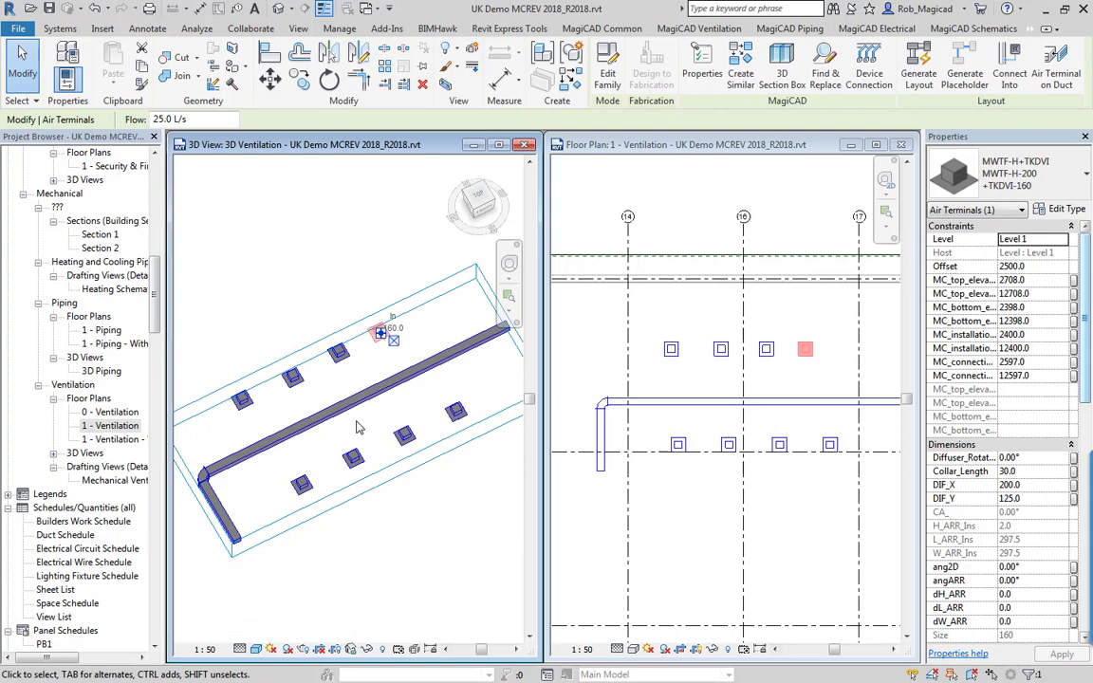
key("Escape")
Move the rightmost air terminal of the upper row farther from the main duct in the floor plan
left_click(822, 363)
scroll(816, 363, "up", 2)
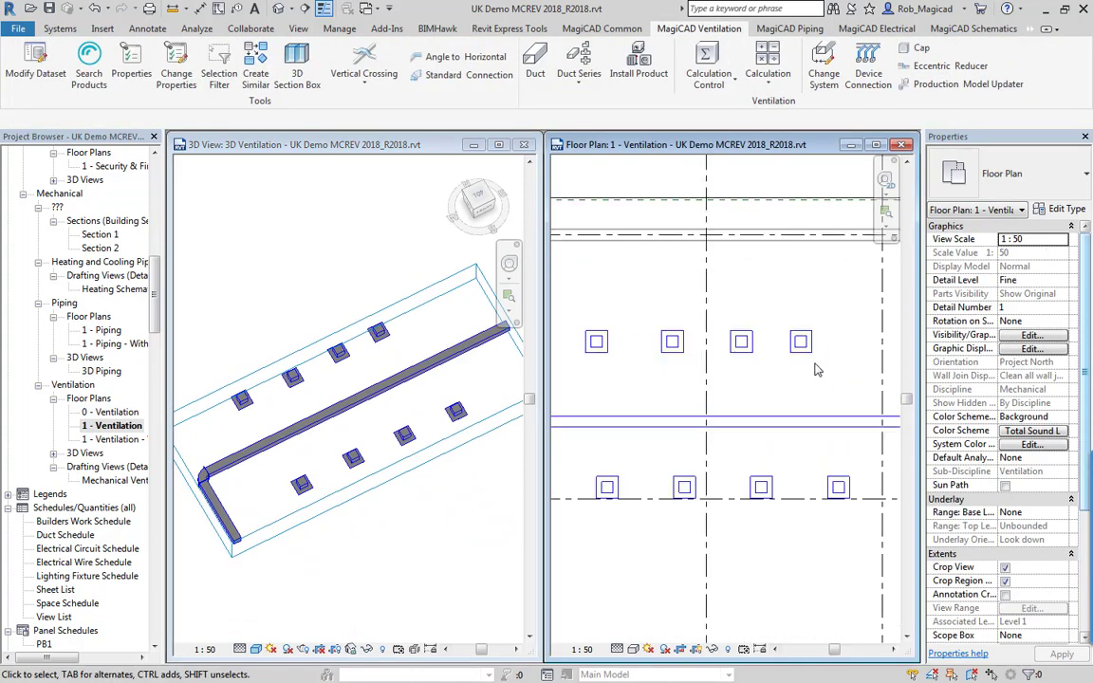
left_click(801, 344)
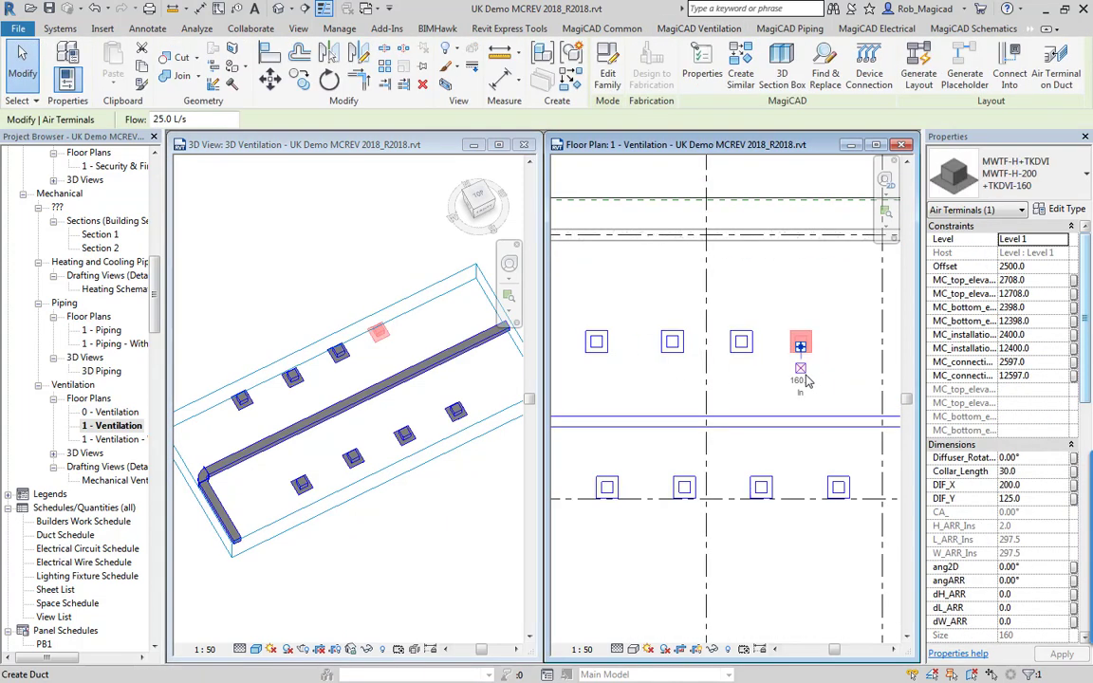
key("Up")
key("Up")
key("Up")
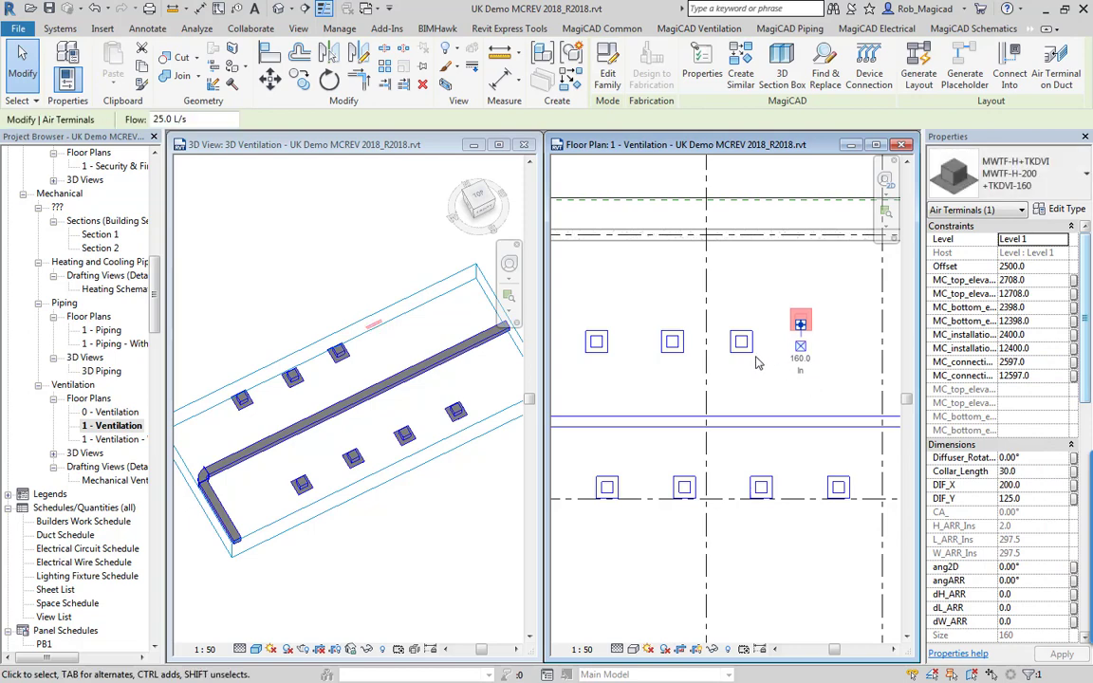
Stagger the two middle air terminals of the upper row by shifting them slightly relative to the main duct
left_click(751, 352)
left_click_drag(744, 347, 744, 325)
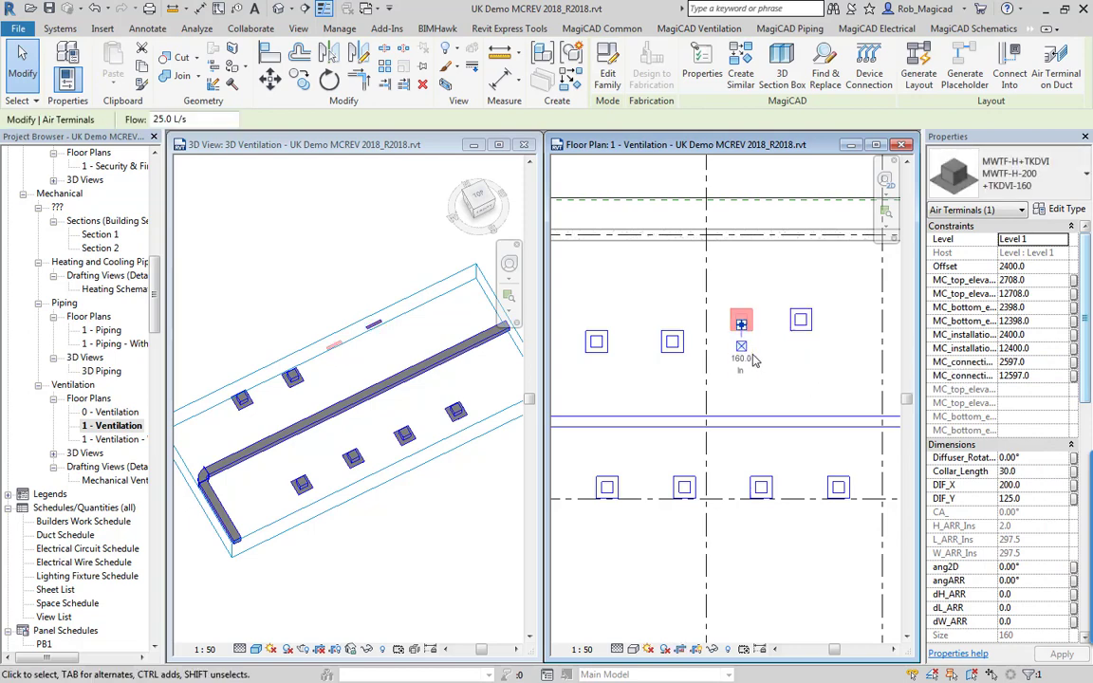
left_click(673, 344)
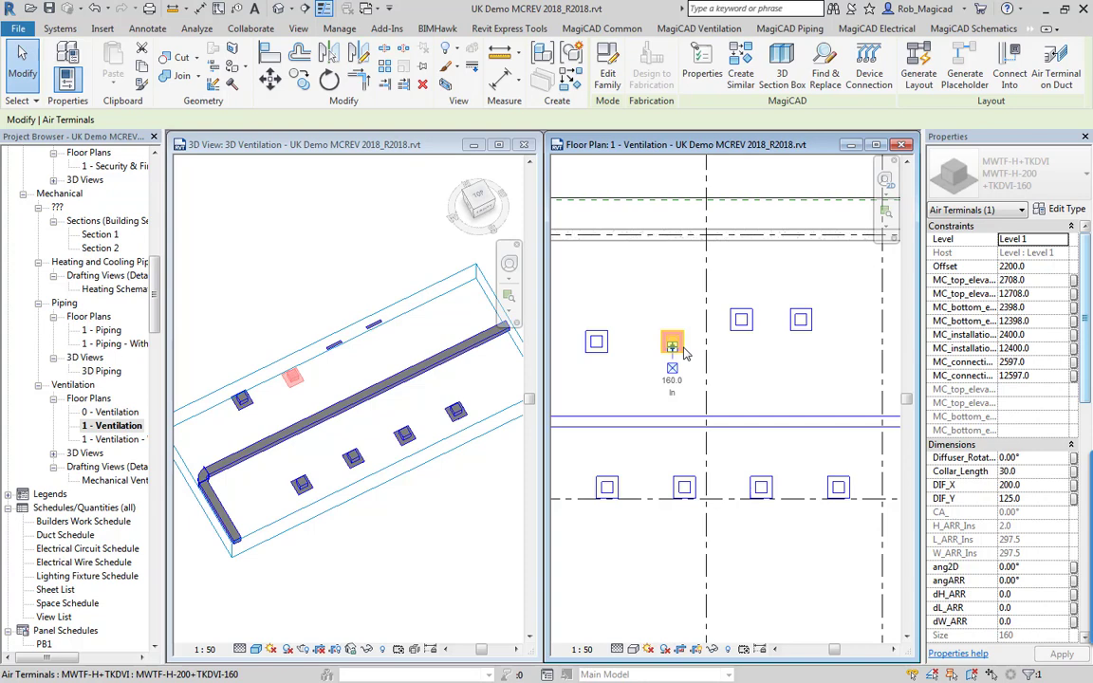
left_click(741, 325)
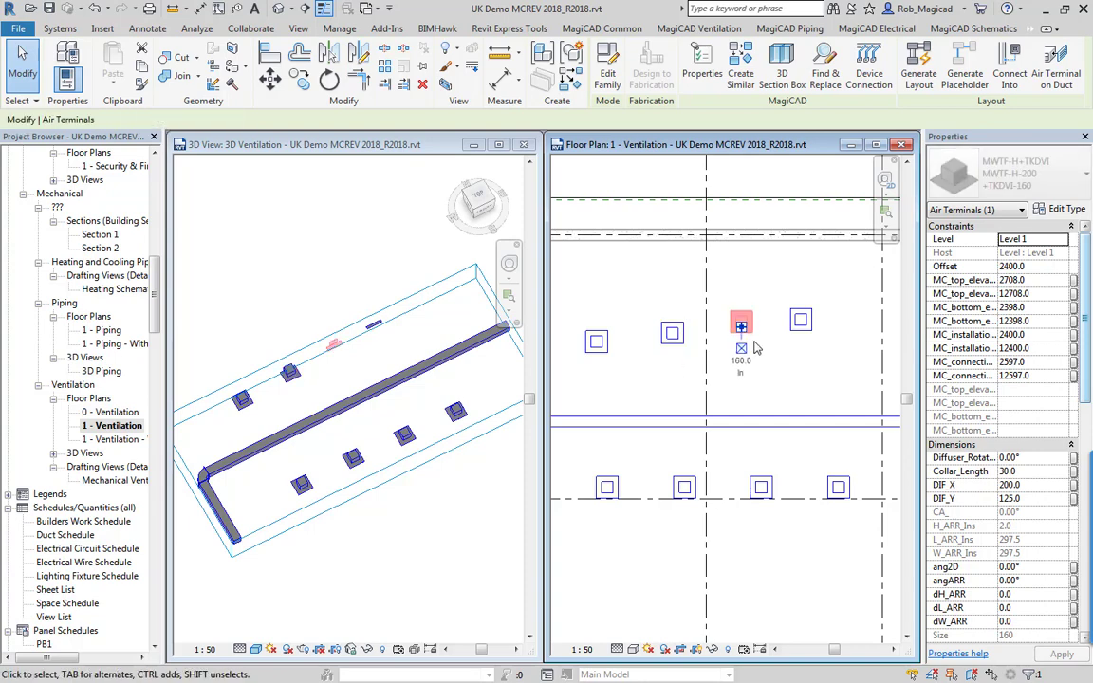
key("Down")
key("Down")
key("Down")
key("Up")
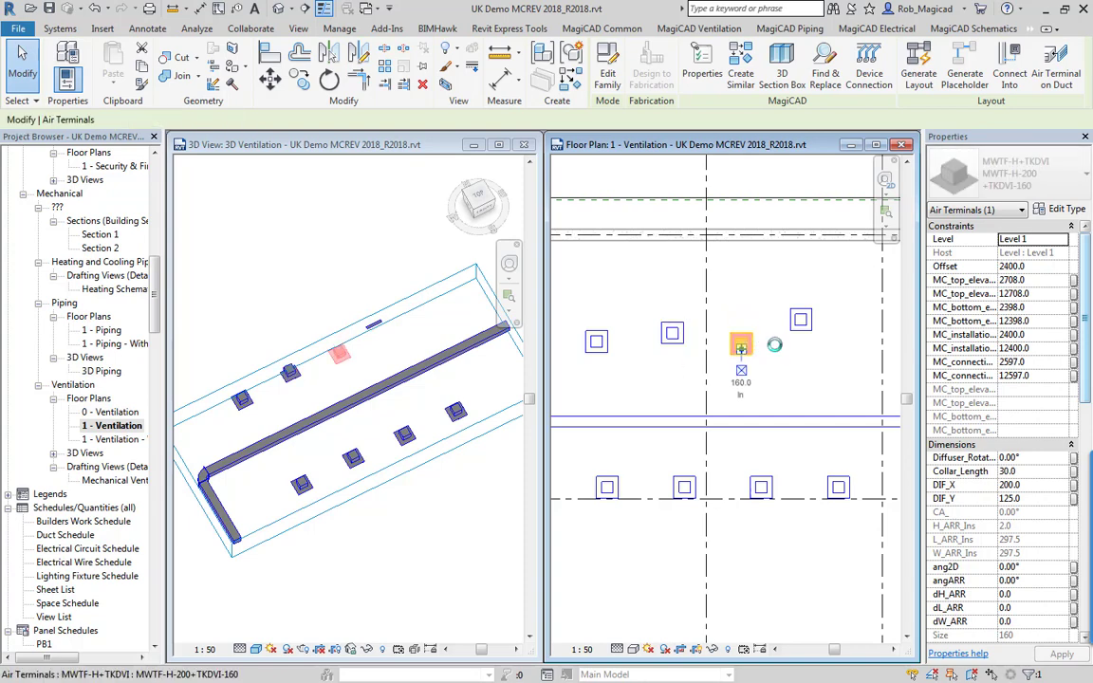
left_click(779, 352)
scroll(779, 352, "down", 3)
middle_click_drag(748, 364, 745, 374)
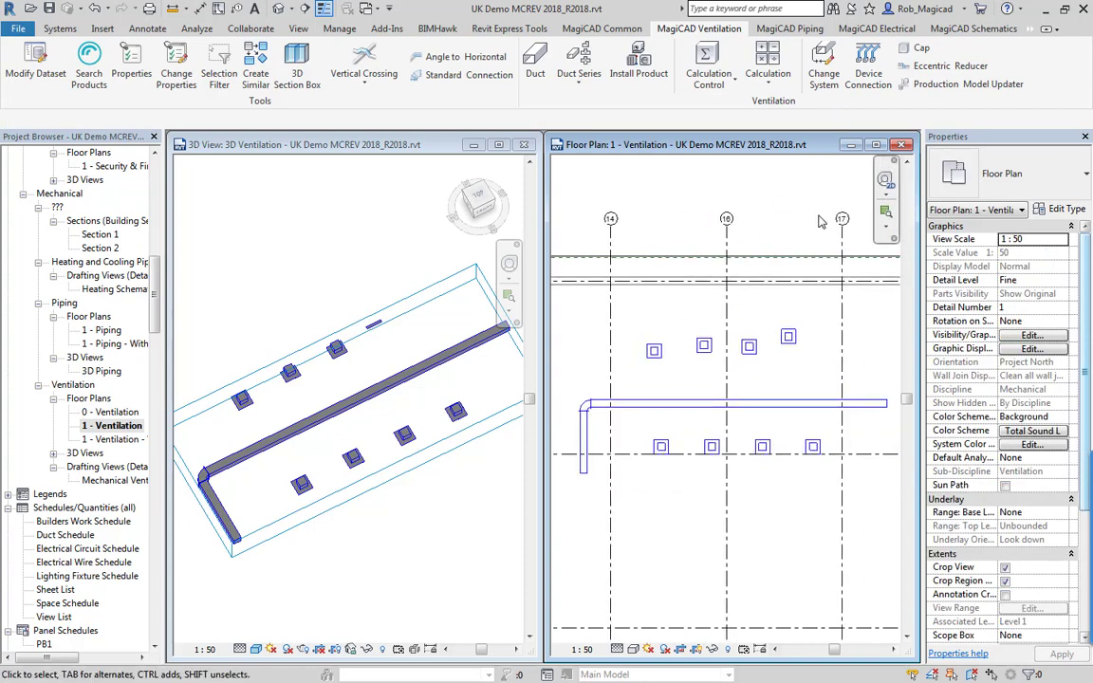
Start a MagiCAD Device Connection from the four upper-row air terminals to the main horizontal duct
left_click_drag(567, 271, 813, 375)
left_click(838, 76)
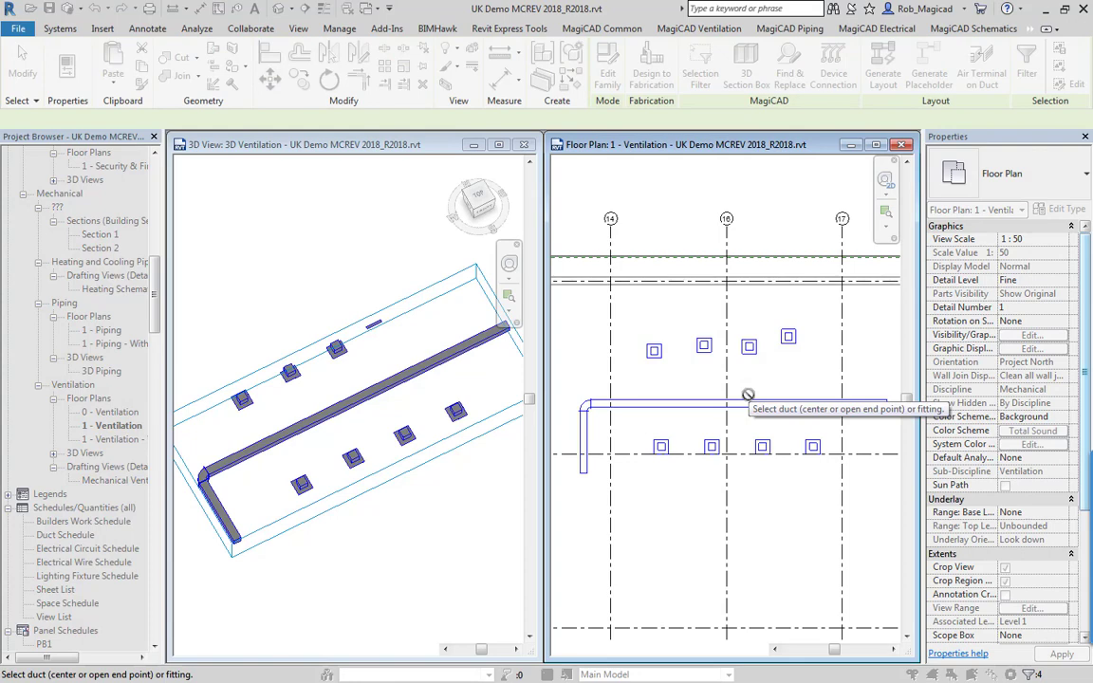
left_click(733, 405)
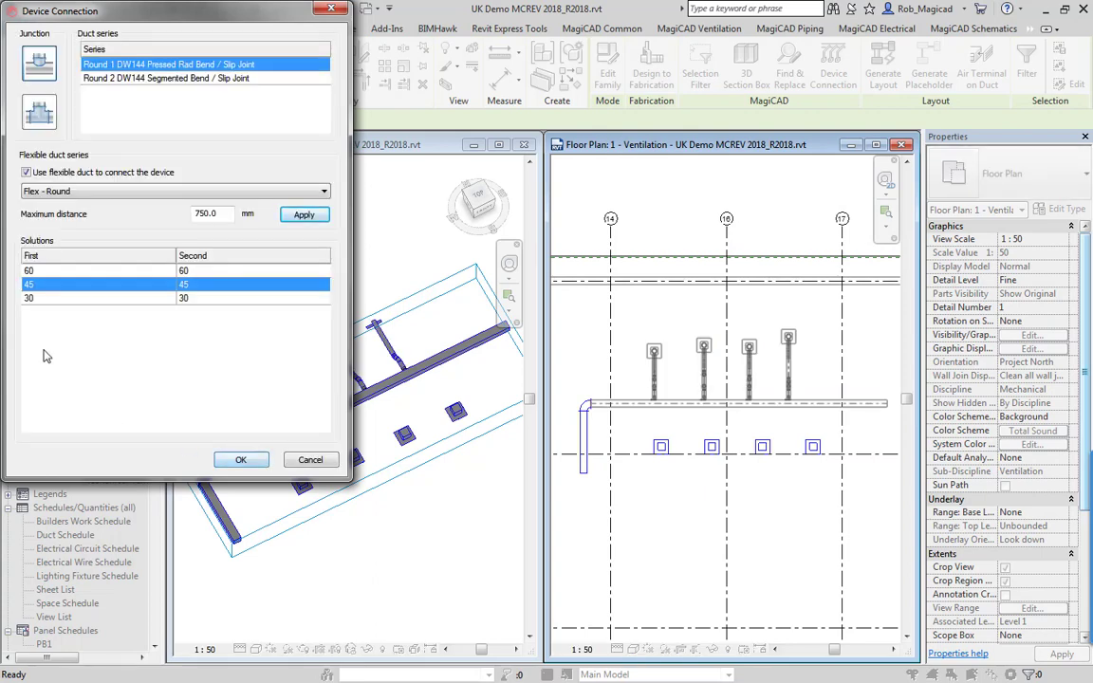
left_click_drag(188, 10, 703, 118)
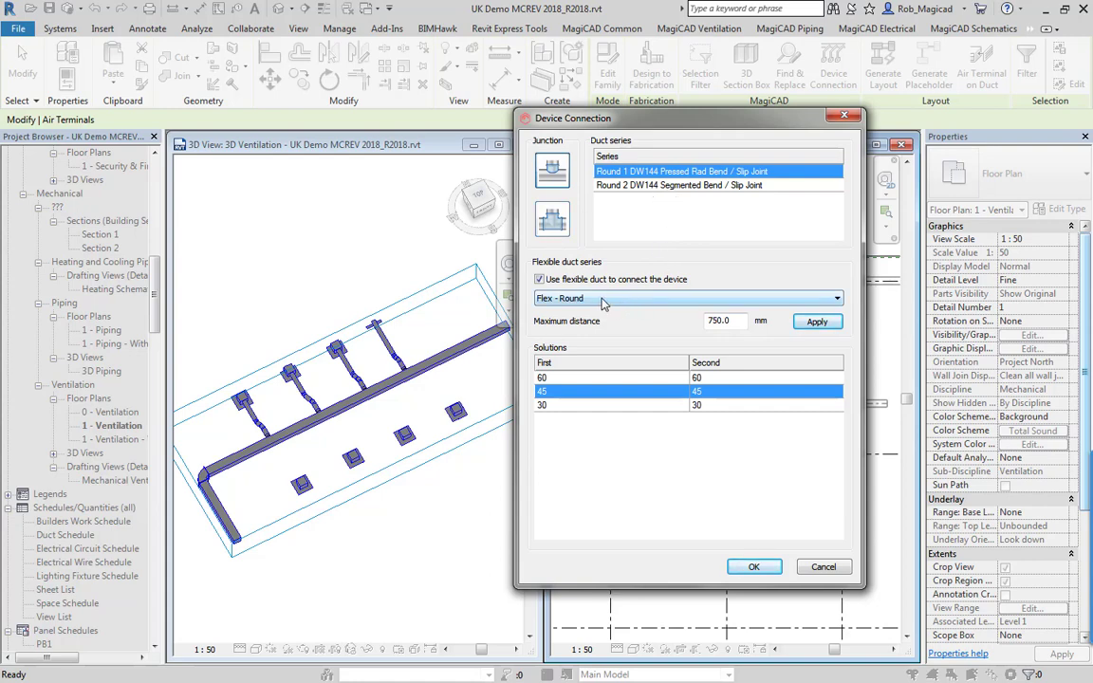
key("ctrl")
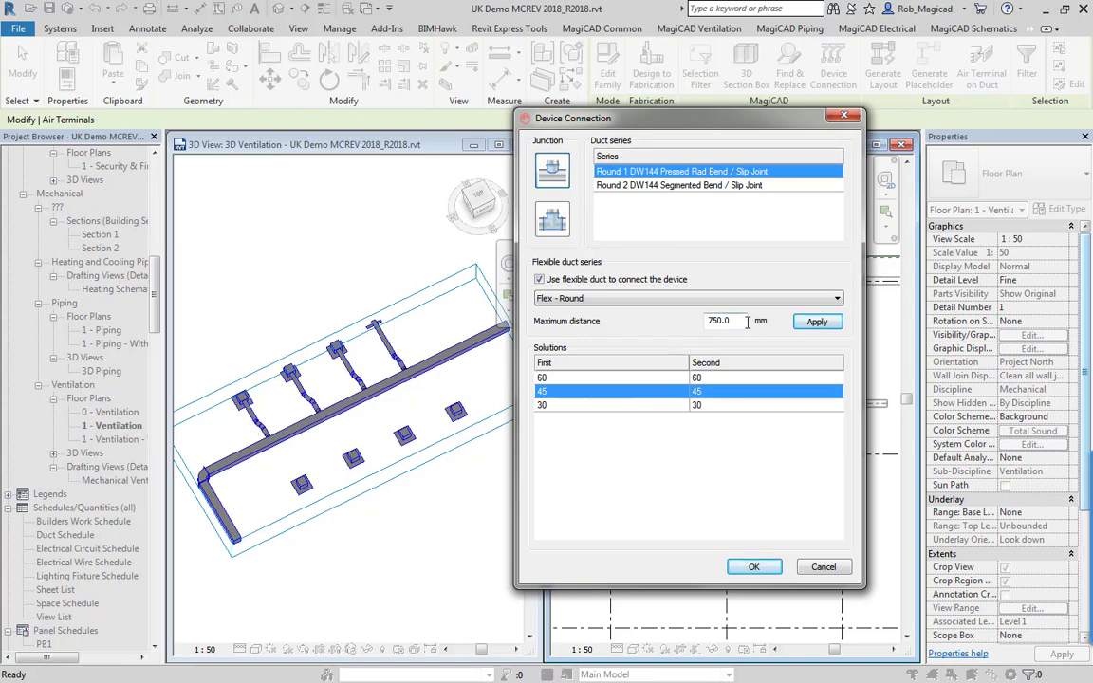
Set the flexible duct's maximum distance to 500 mm and create the connections for the upper row
left_click_drag(745, 322, 687, 325)
type("500")
left_click(813, 323)
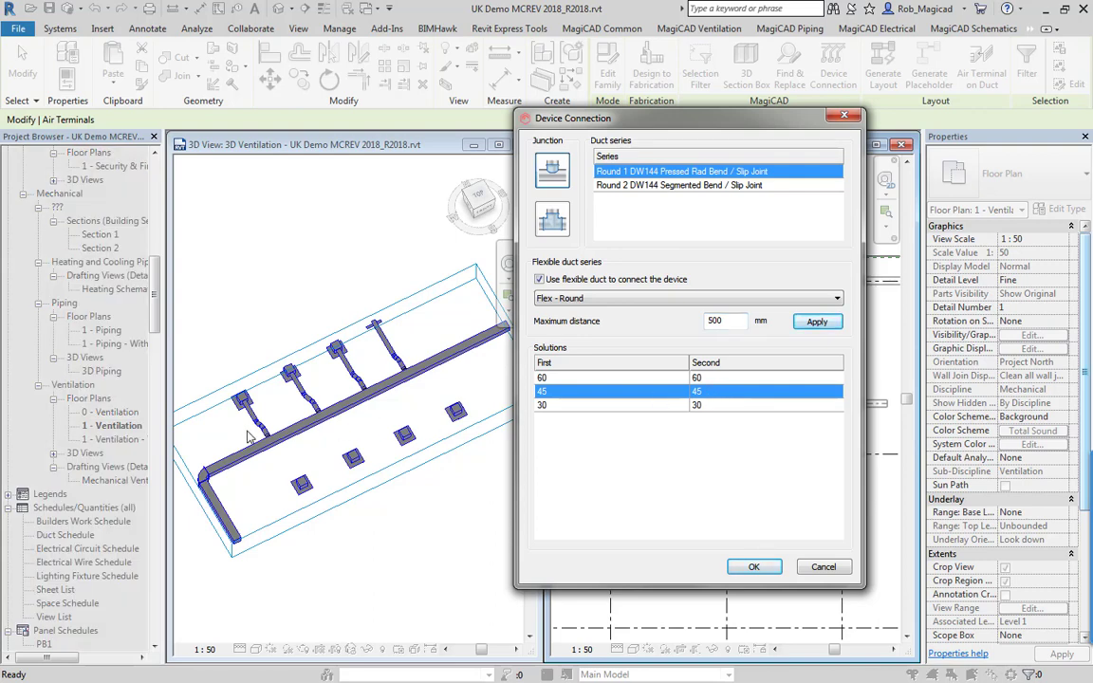
left_click(745, 573)
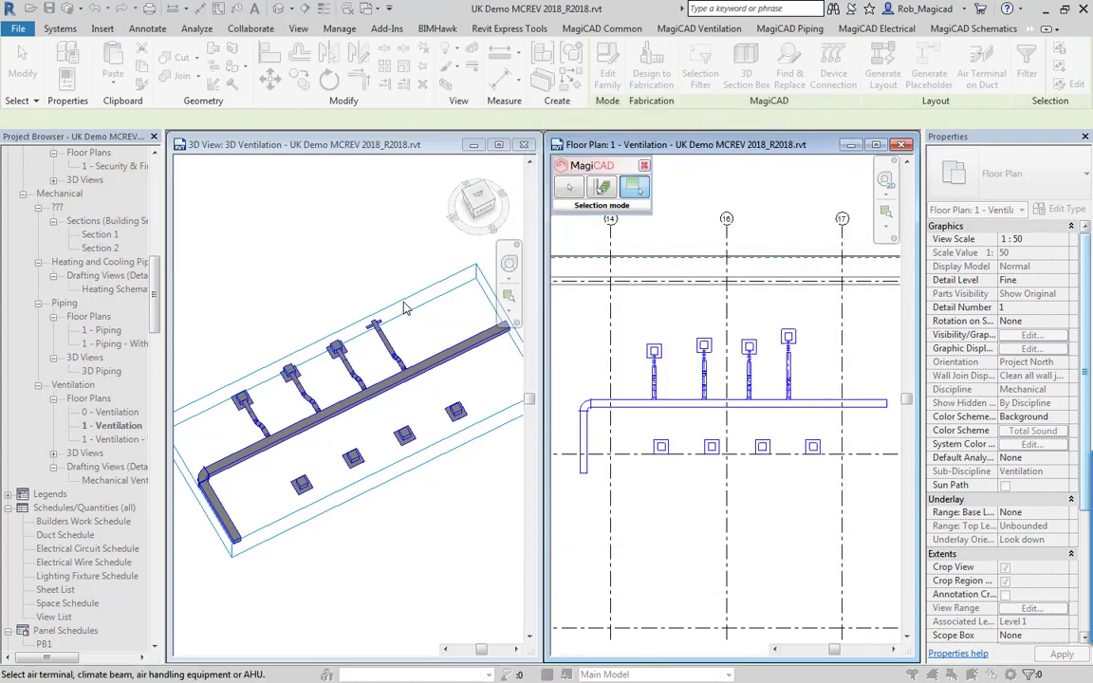
key("Escape")
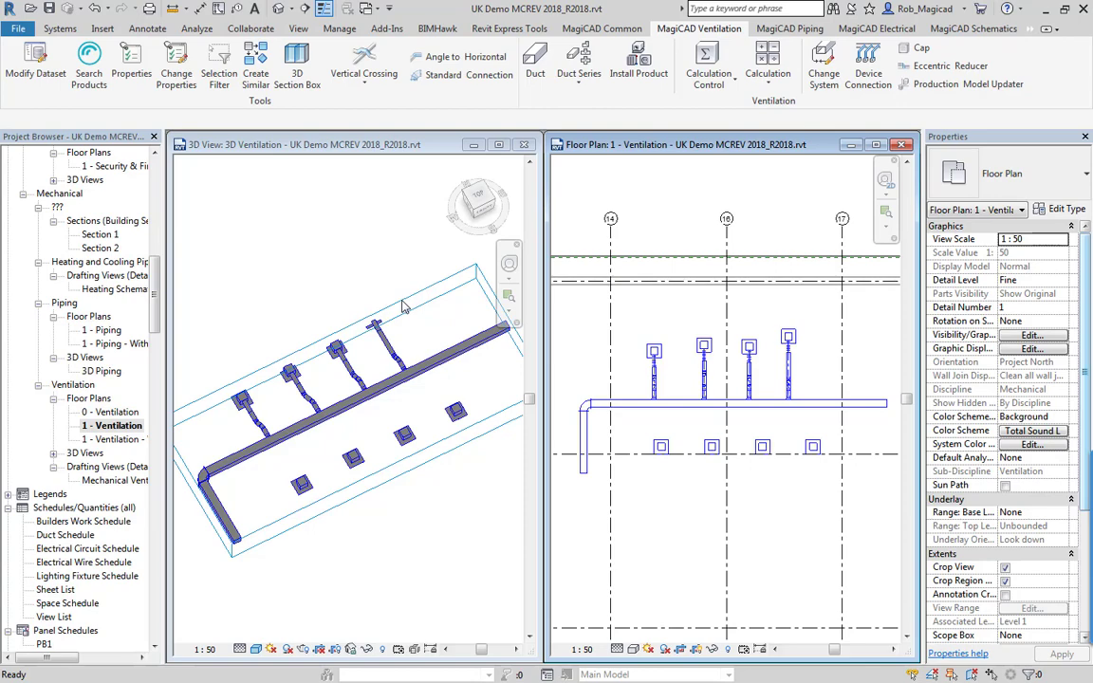
Extend the 3D view's section box outward beyond the connected row so that it encloses every air terminal
left_click(406, 307)
left_click(406, 305)
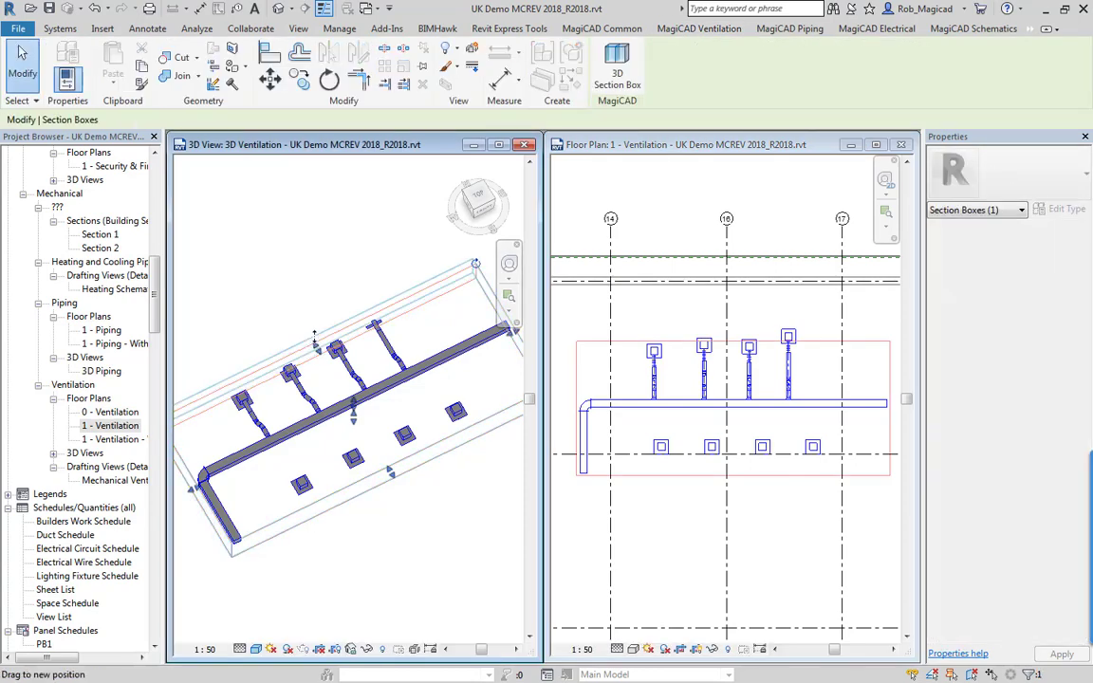
middle_click_drag(347, 406, 286, 454, "shift")
scroll(389, 446, "up", 5)
middle_click_drag(389, 446, 403, 503, "shift")
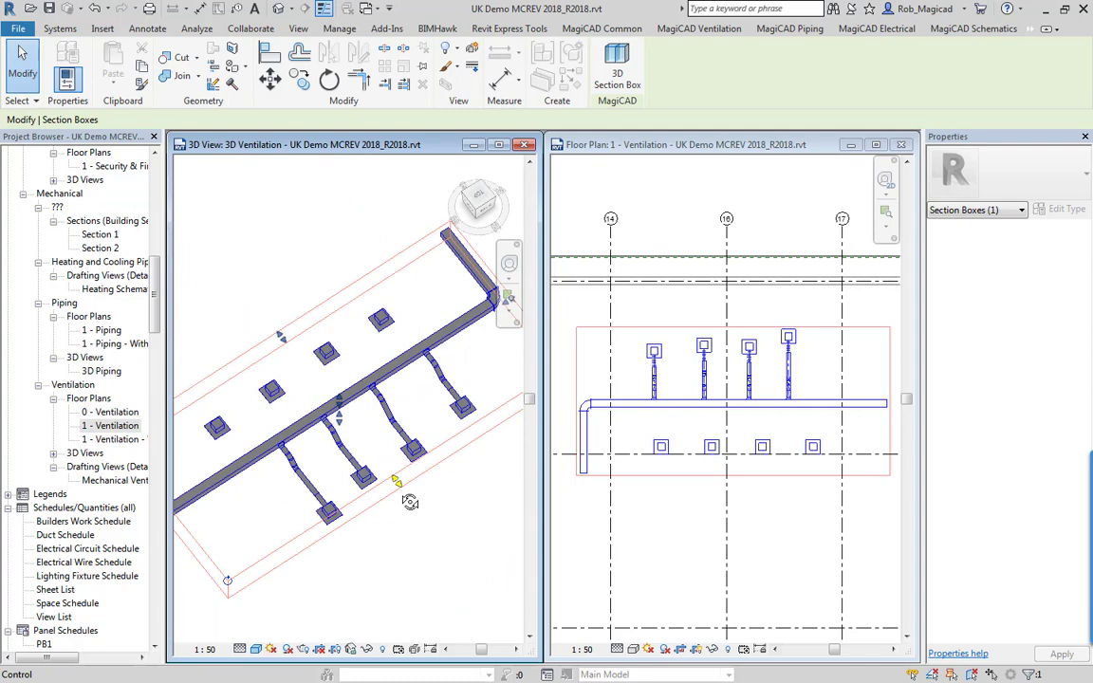
left_click(456, 496)
Start a Device Connection from the four lower-row air terminals, selected individually, to the main duct in the floor plan
left_click(739, 484)
scroll(738, 474, "up", 1)
middle_click_drag(738, 474, 733, 467)
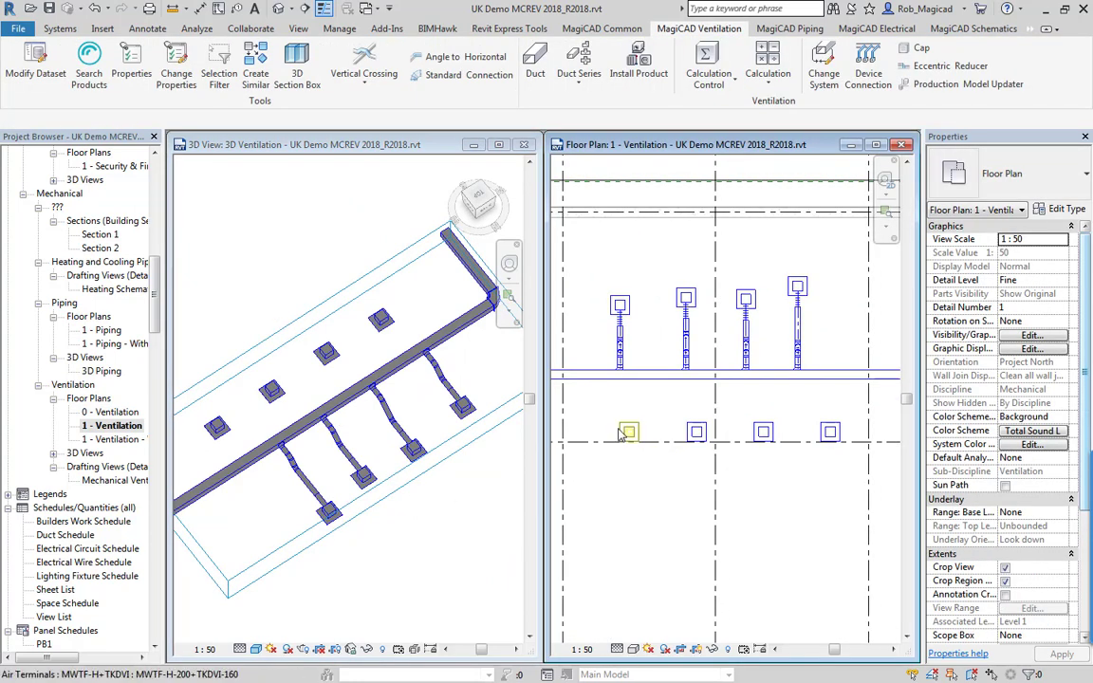
left_click(868, 66)
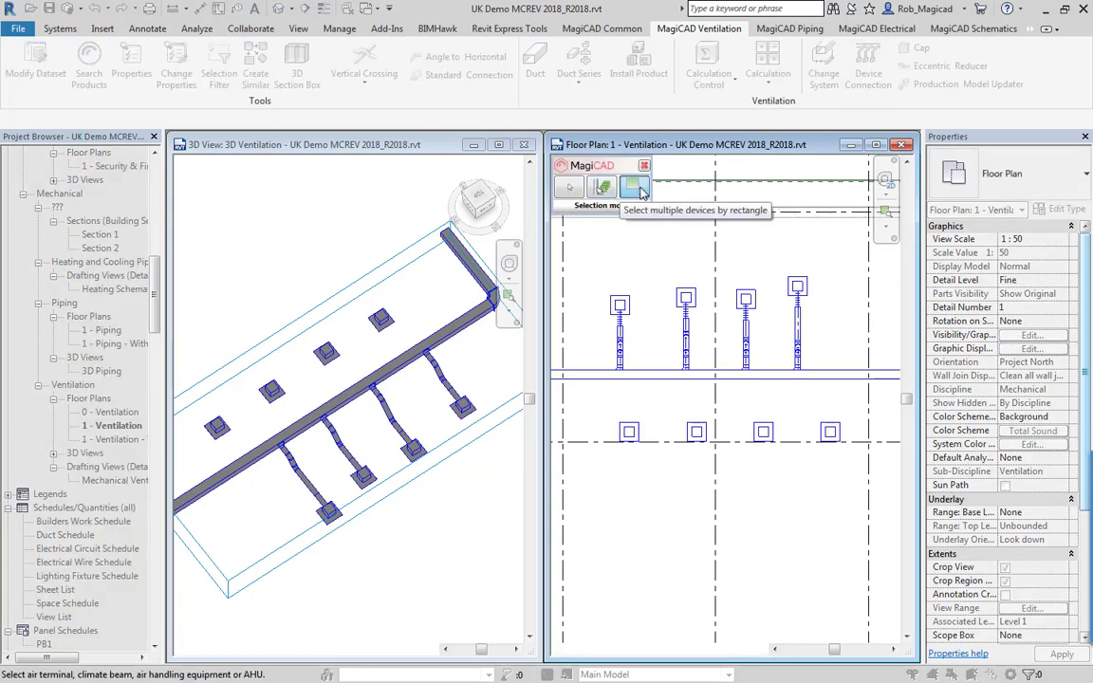
left_click(601, 190)
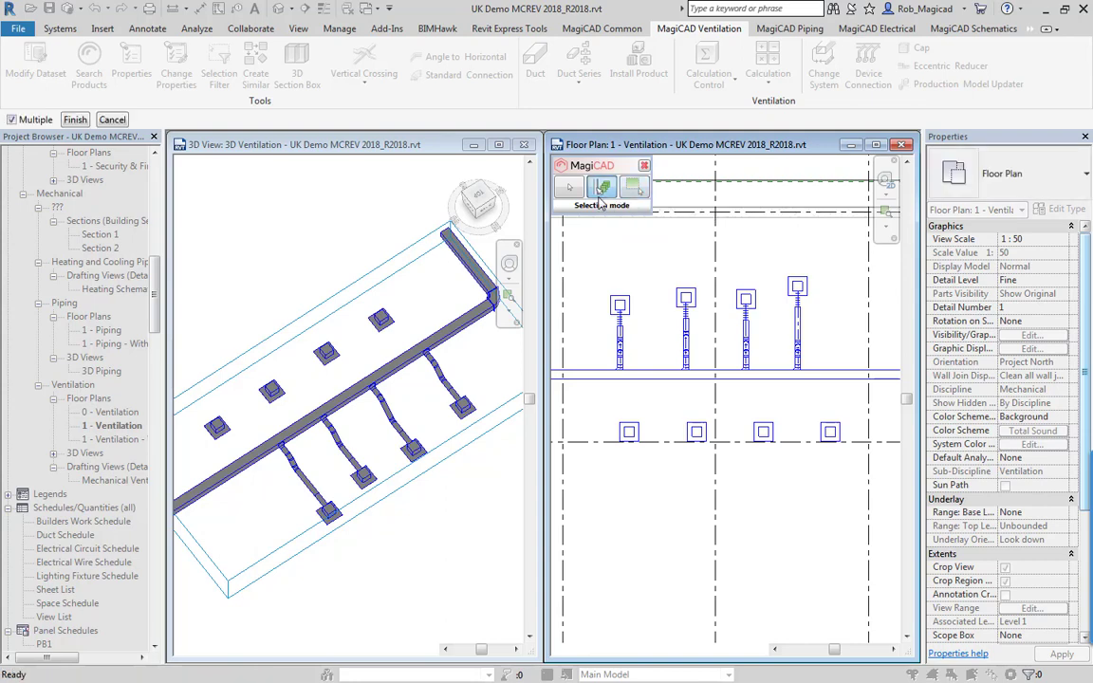
left_click(629, 433)
left_click(696, 432)
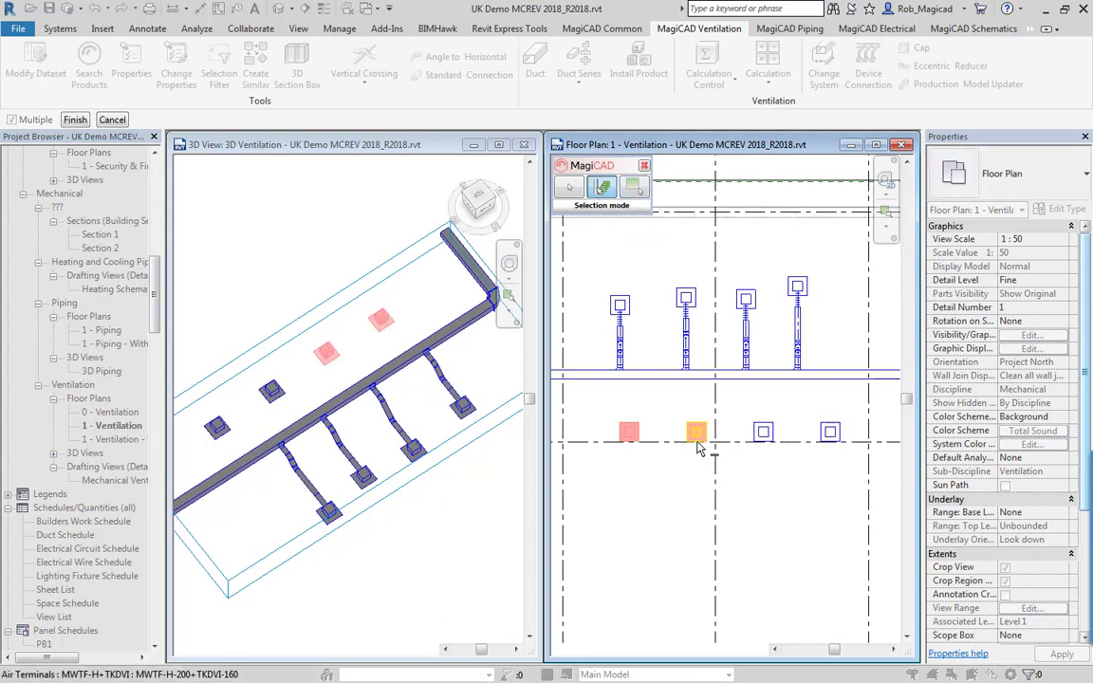
left_click(764, 432)
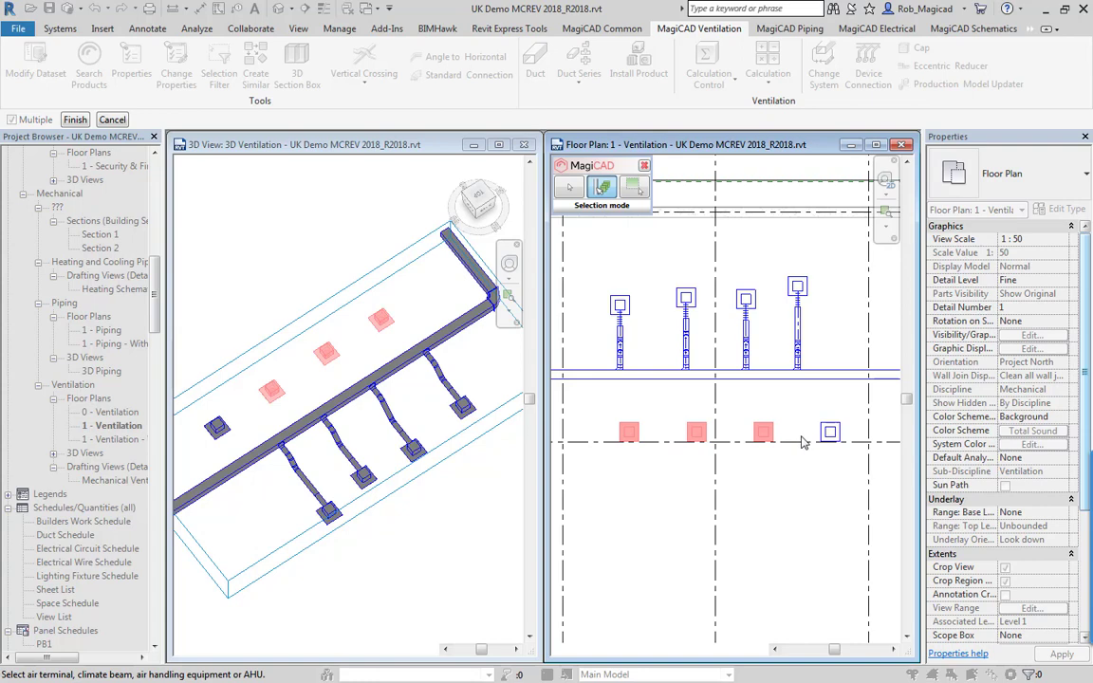
left_click(833, 434)
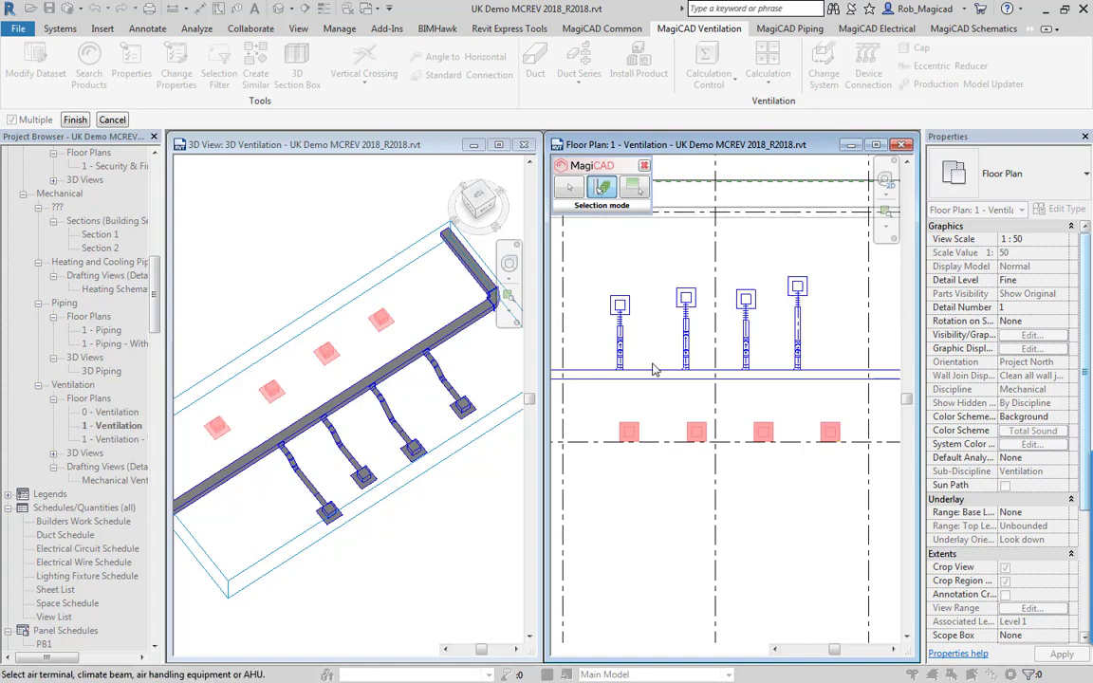
left_click(75, 119)
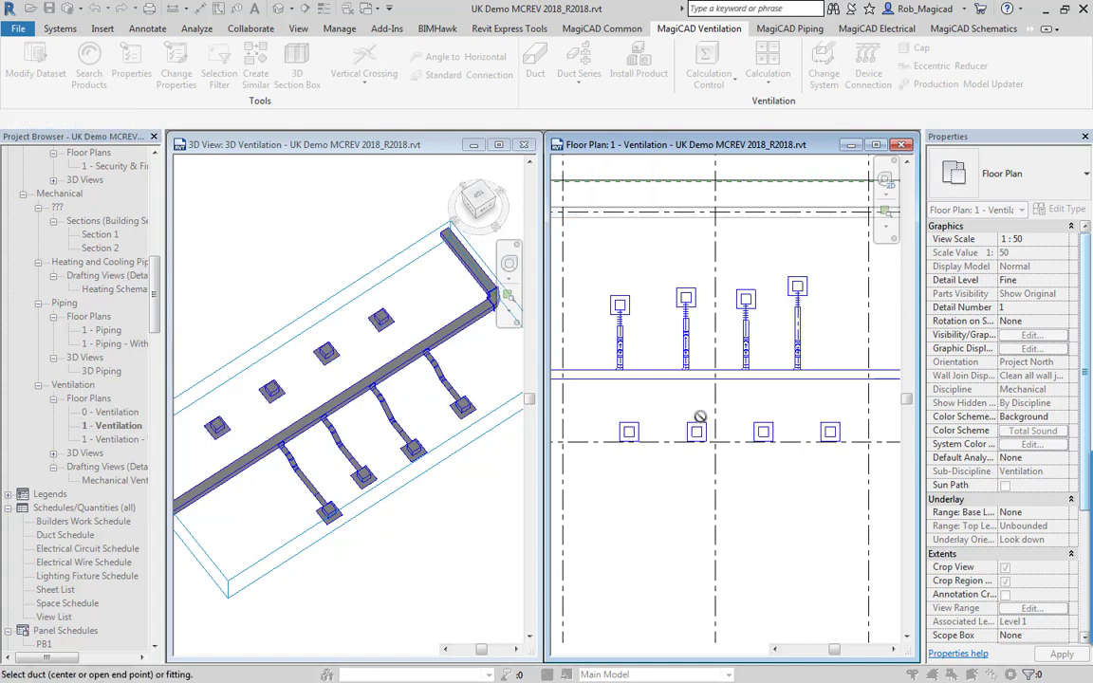
left_click(723, 377)
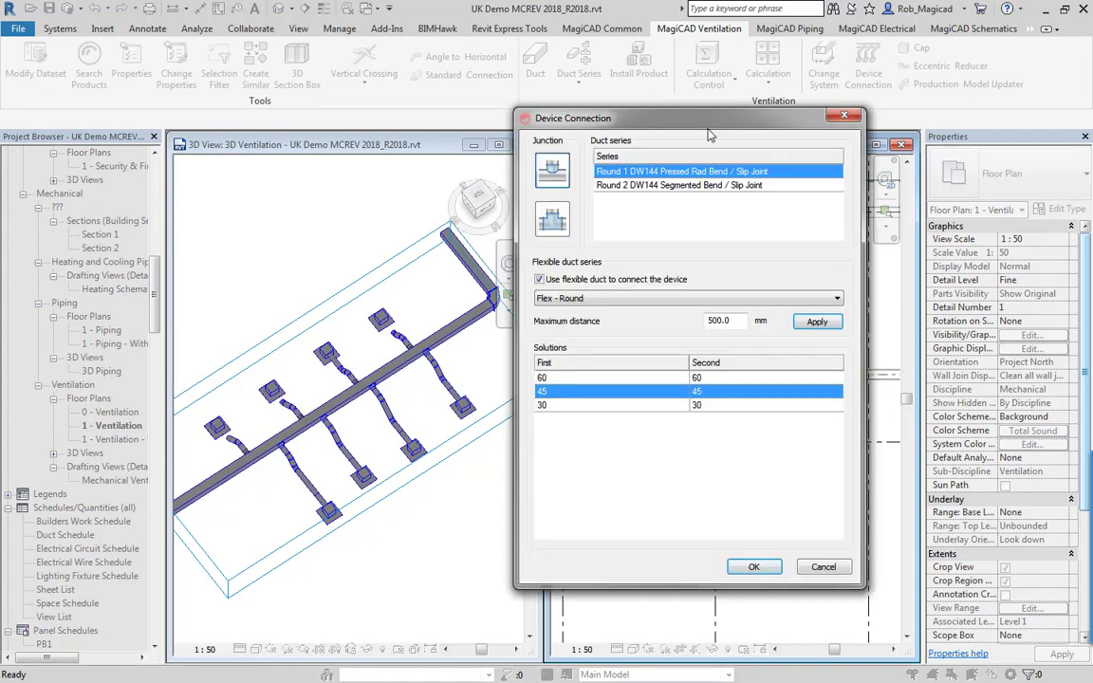
Choose the 30/30 bend solution and create the connections for the lower row
left_click_drag(707, 126, 325, 146)
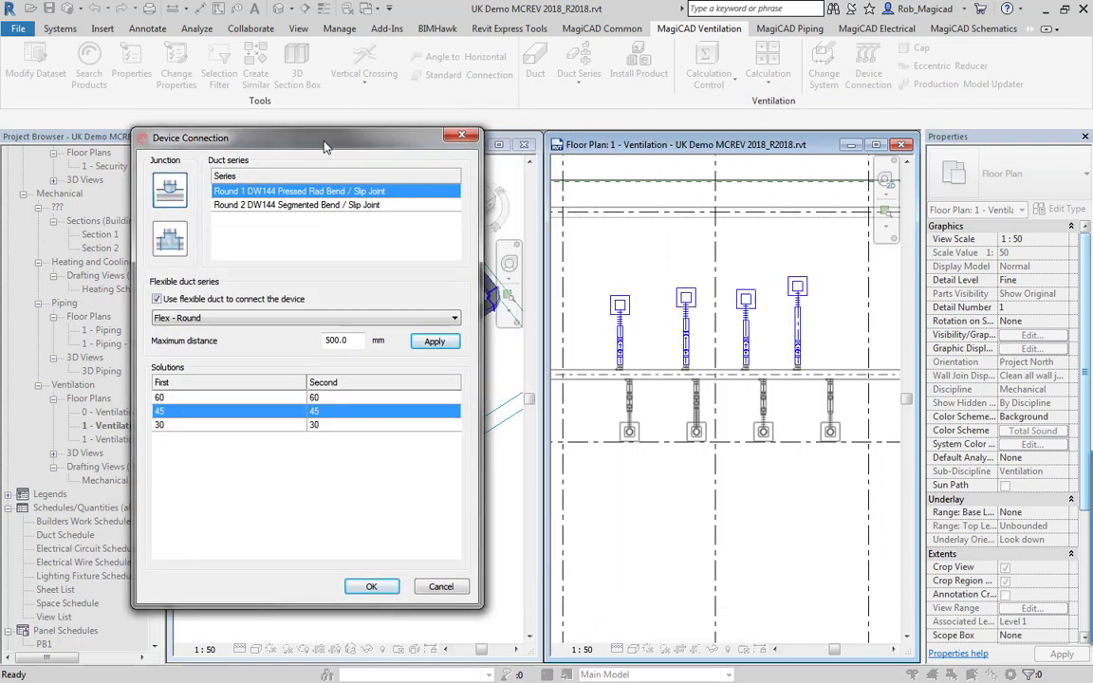
left_click(335, 426)
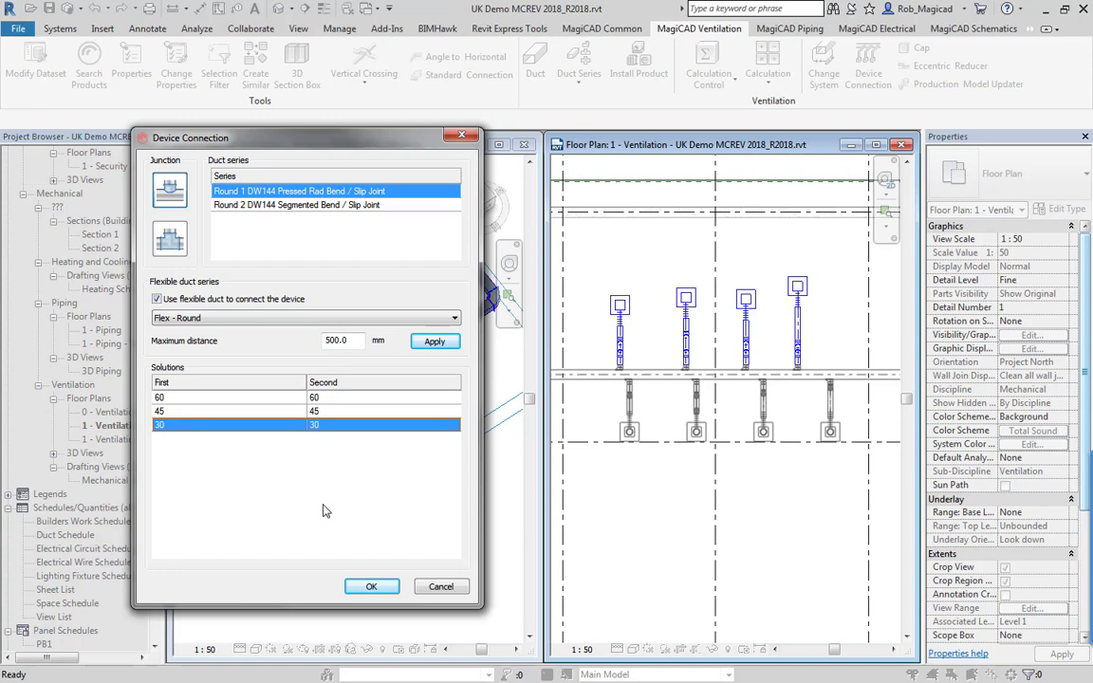
left_click(370, 587)
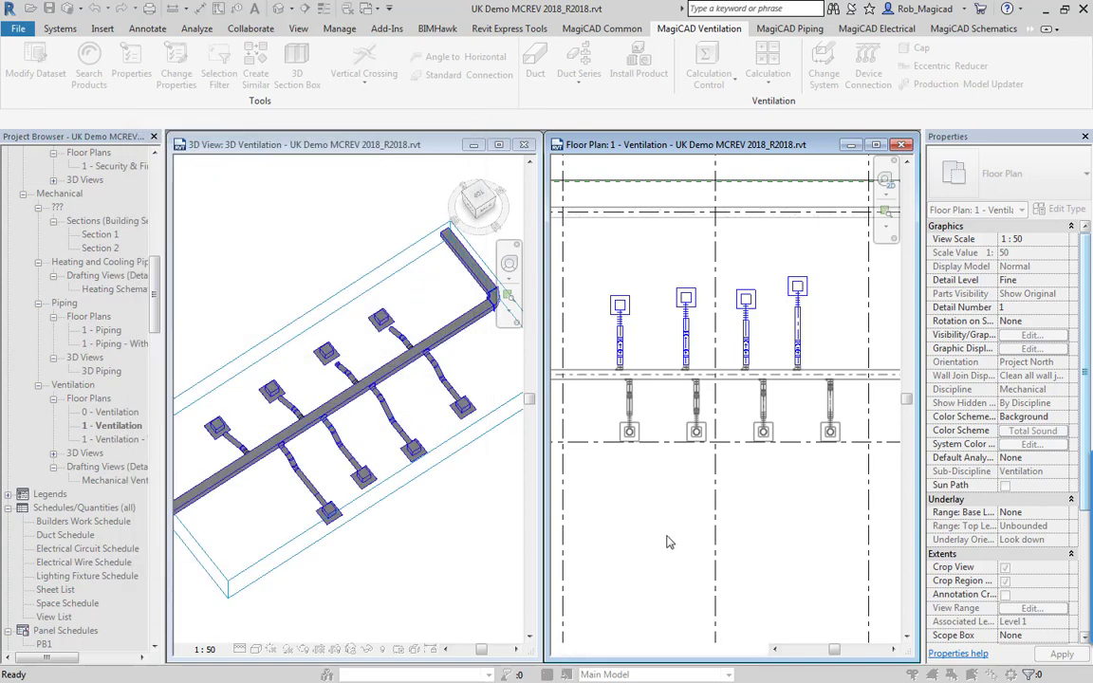
Move the connected upper-row air terminal nearest the main duct's bend toward its neighbour, keeping its flexible duct attached
left_click(439, 415)
scroll(440, 415, "up", 5)
middle_click_drag(446, 463, 251, 437, "shift")
scroll(252, 437, "down", 2)
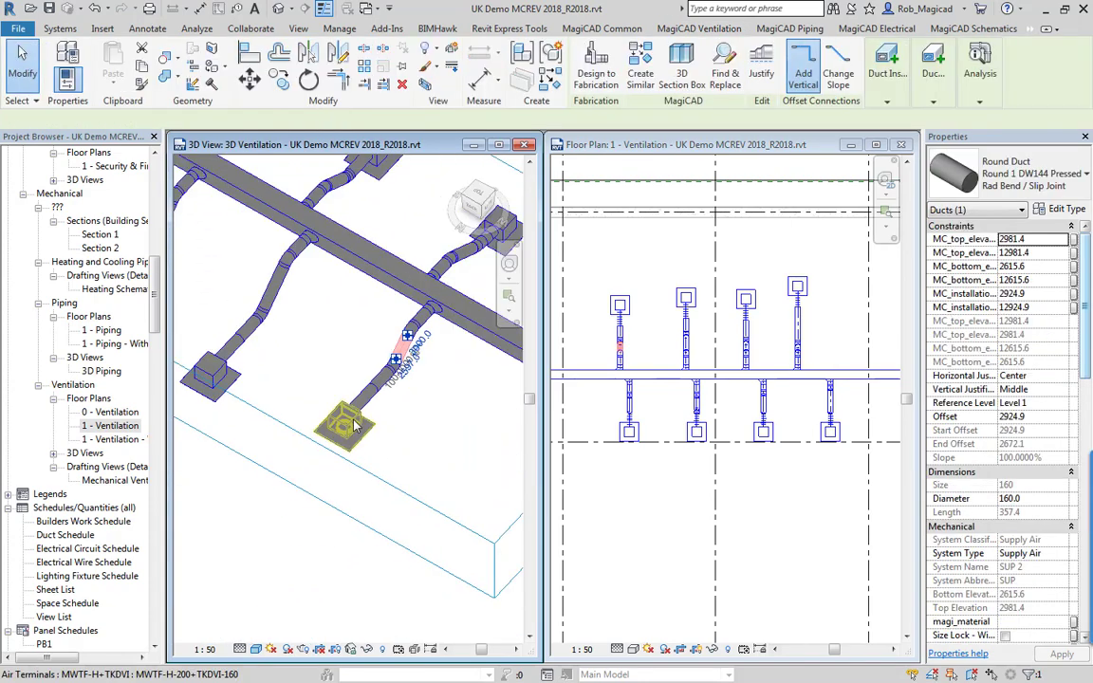
left_click(353, 426)
left_click_drag(353, 427, 305, 413)
scroll(336, 401, "up", 2)
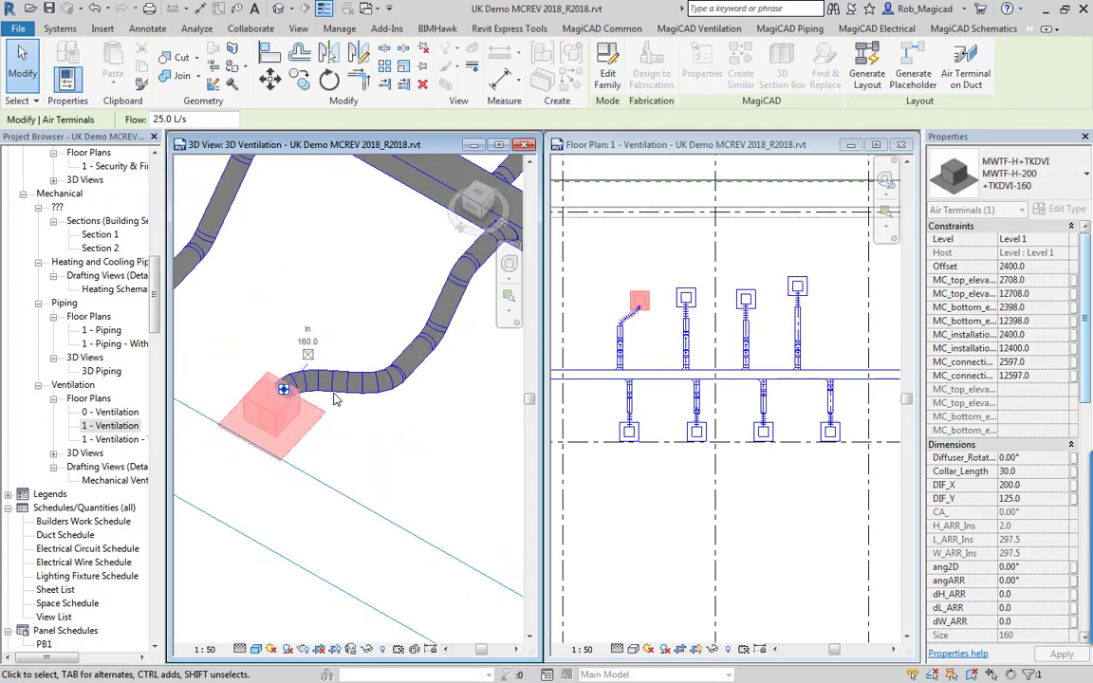
scroll(334, 402, "down", 2)
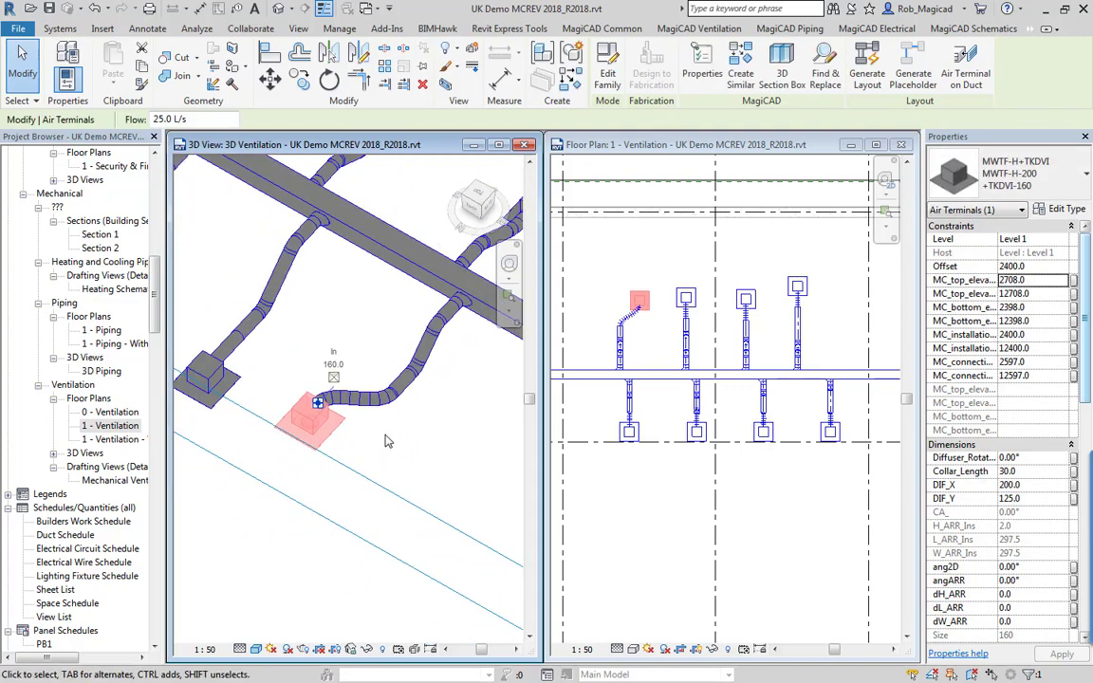
left_click(388, 441)
scroll(386, 440, "down", 3)
middle_click_drag(381, 471, 312, 472, "shift")
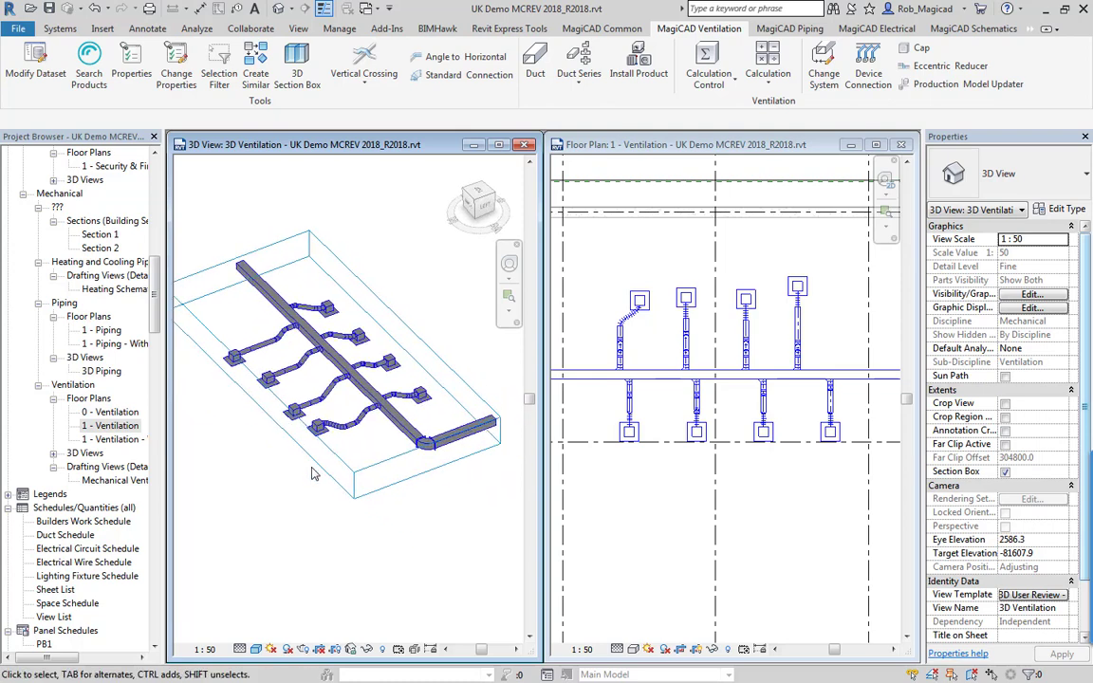